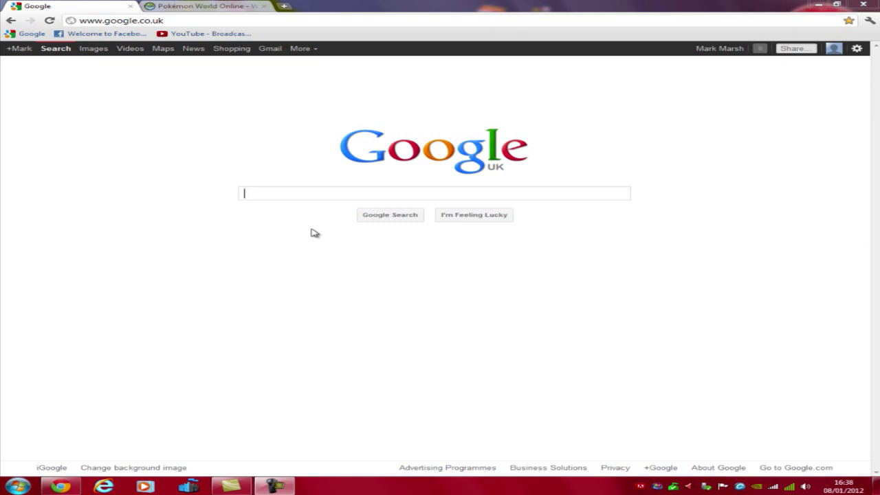
- Search Google for "pokemon world online" and open the official Pokémon World Online site from the results
text(pokem)
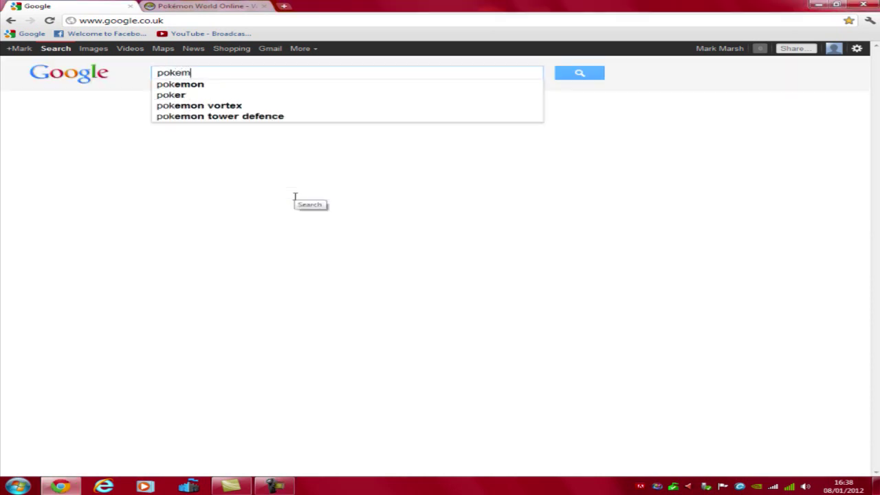
text(on world on)
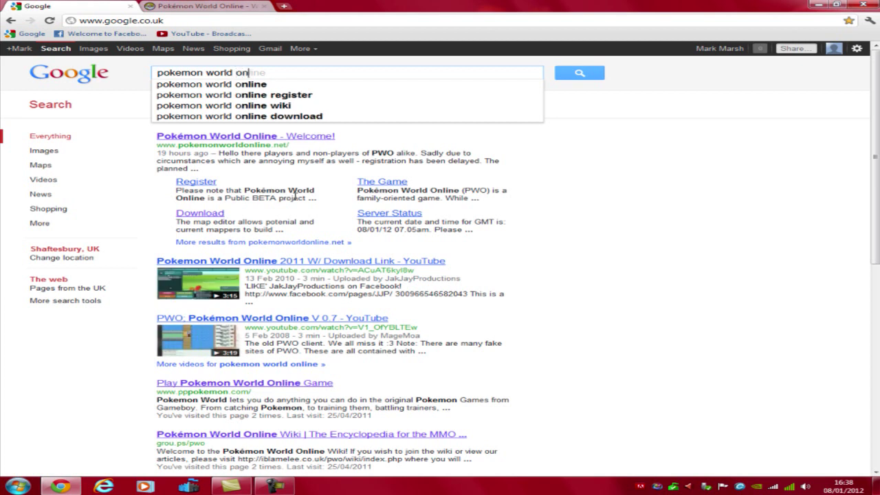
text(line)
key(Return)
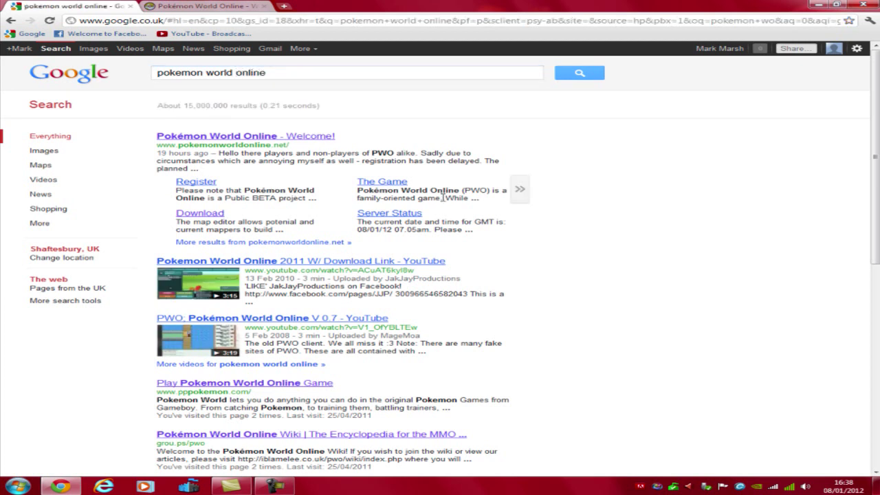
click(258, 136)
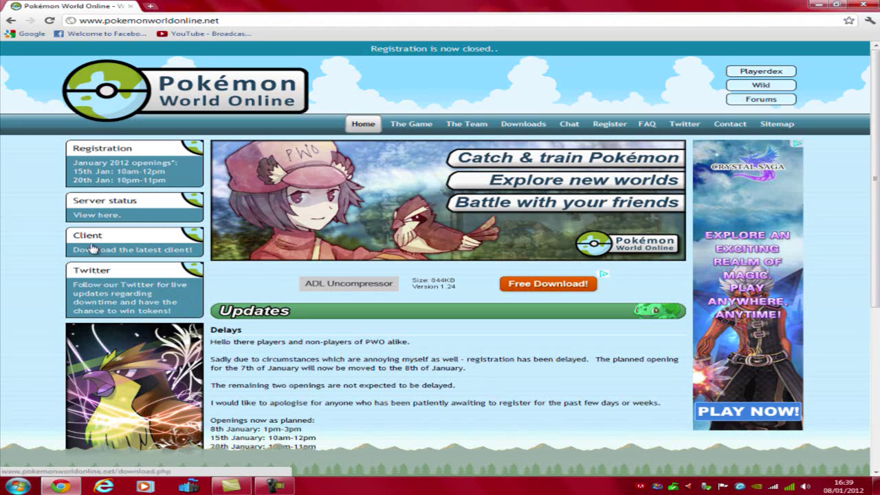
- Look over the registration opening times in the home page updates and open the site's Downloads page
scroll(309, 333, down, 4)
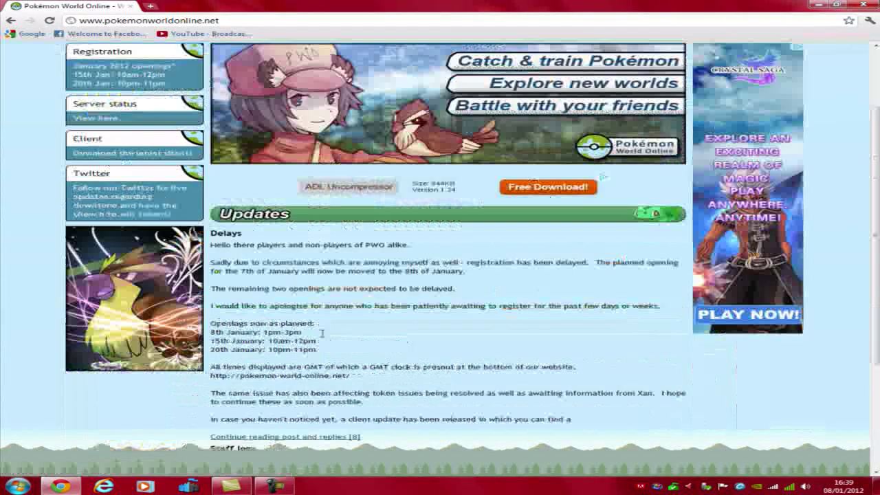
scroll(309, 333, up, 3)
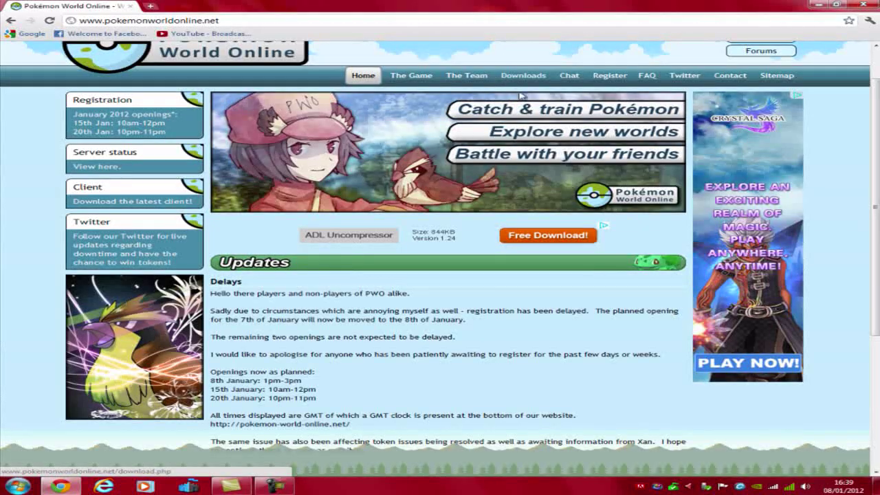
scroll(546, 145, up, 2)
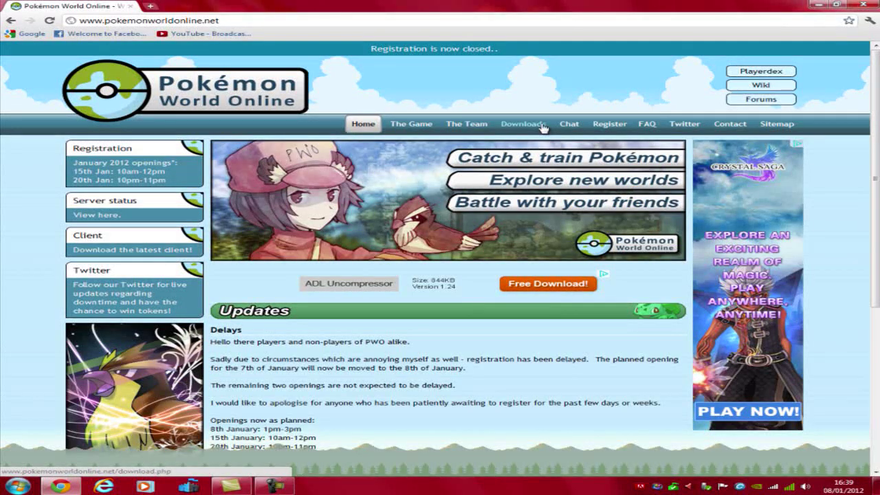
click(542, 127)
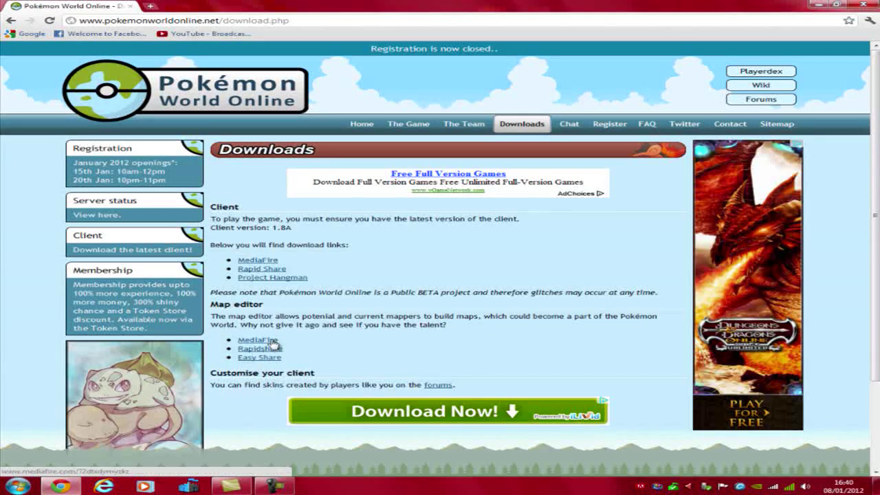
- Download the game client PWOSetup18A.exe through the client's MediaFire link and keep the flagged file
click(258, 261)
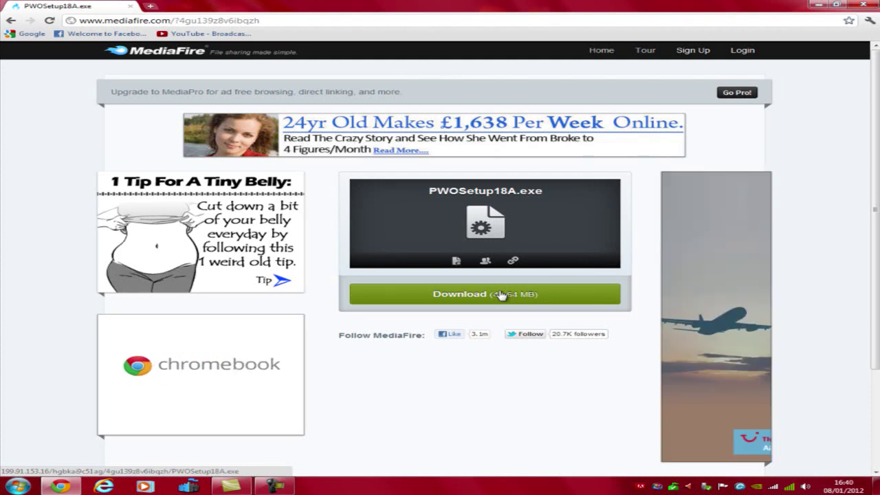
click(500, 294)
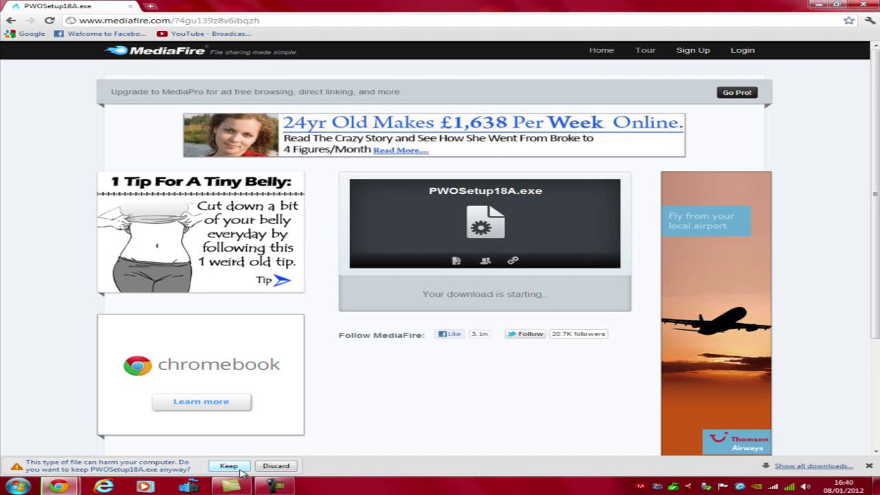
click(229, 466)
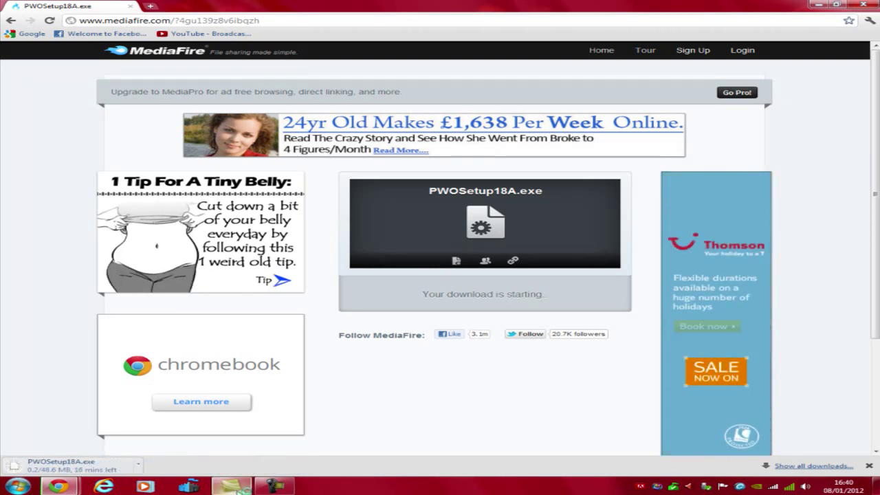
click(275, 486)
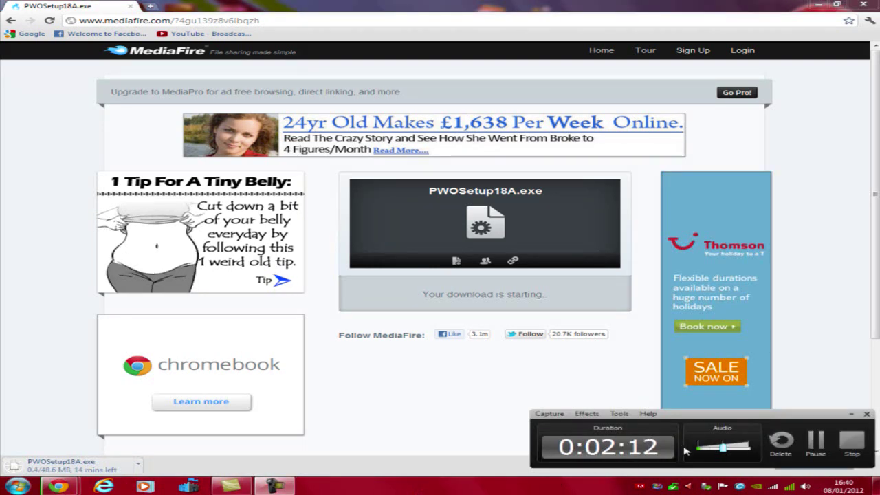
click(815, 443)
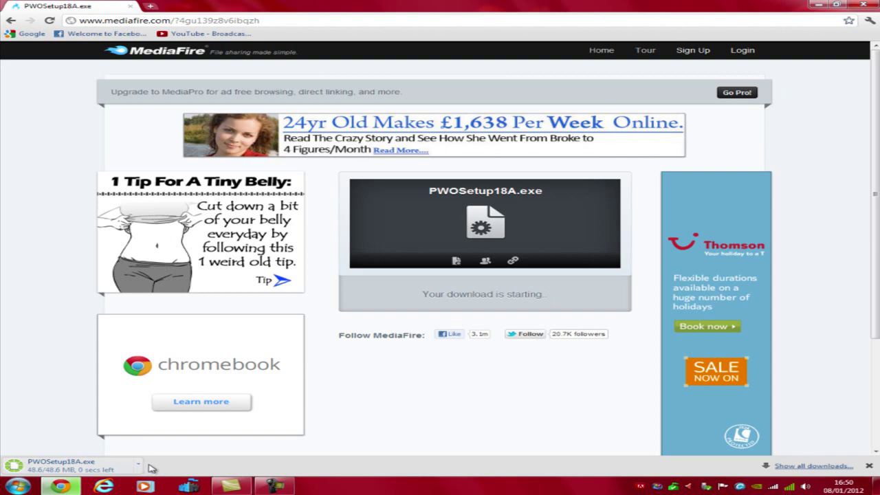
click(81, 488)
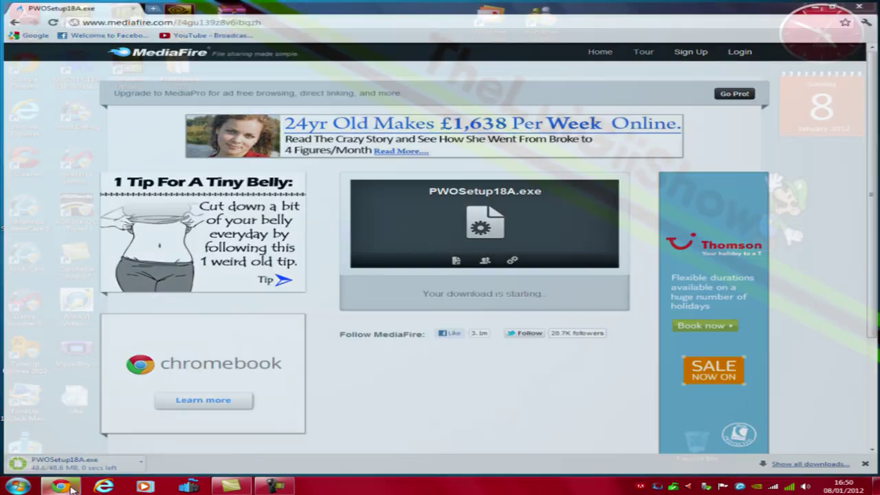
click(66, 487)
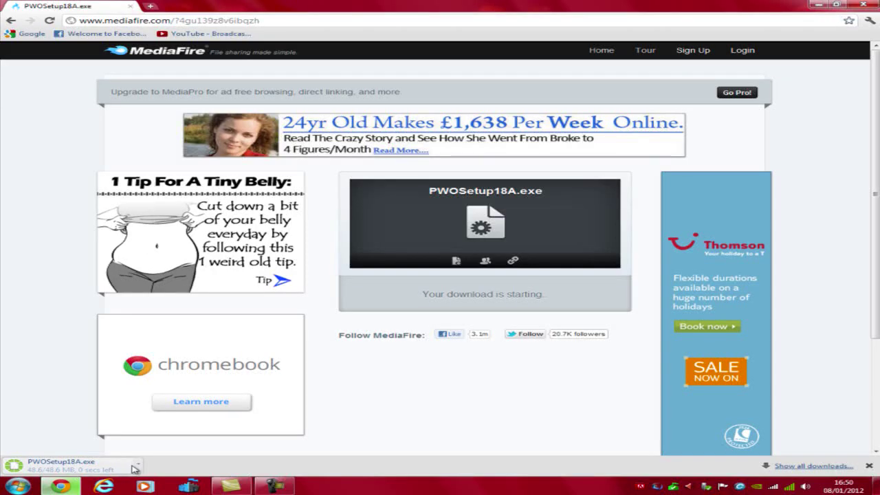
- Show the downloaded PWOSetup18A.exe in its Downloads folder
click(137, 465)
click(170, 438)
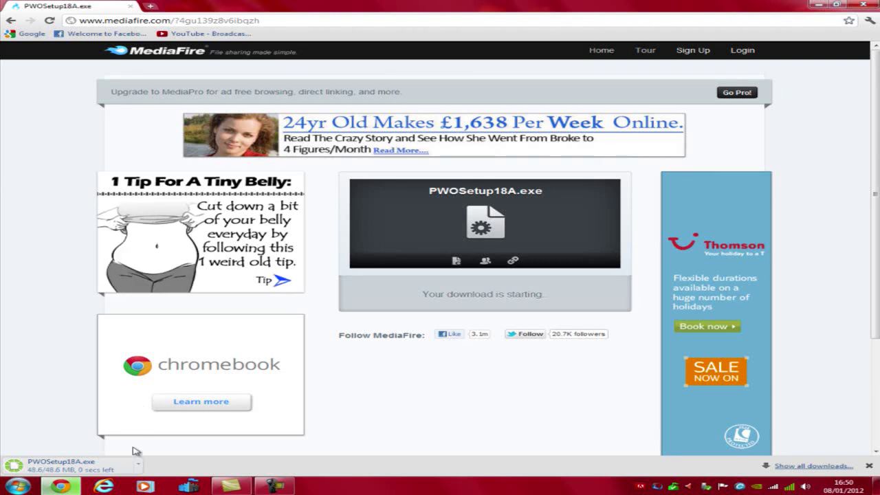
click(227, 489)
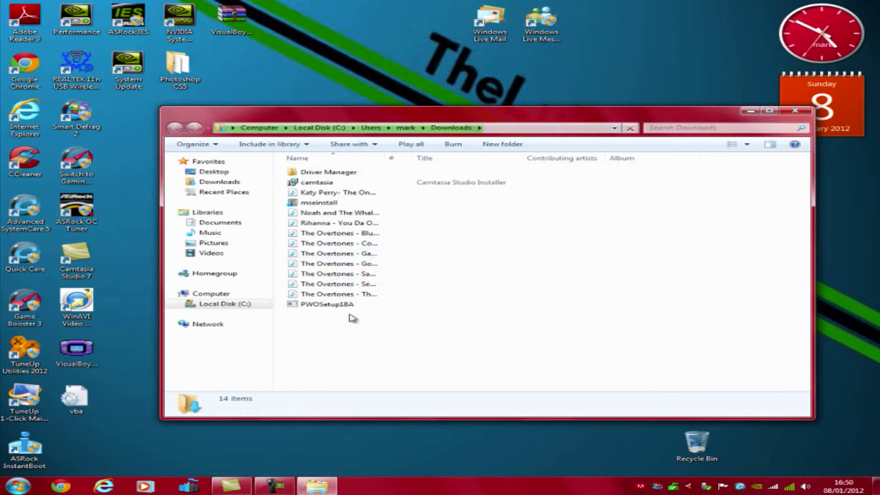
click(770, 110)
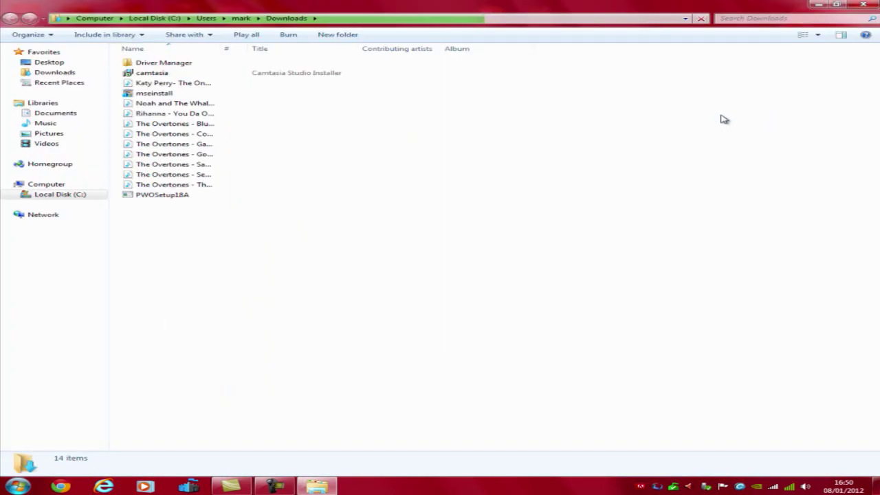
- Run PWOSetup18A from the Downloads folder and allow the software from the unknown publisher to start
click(158, 195)
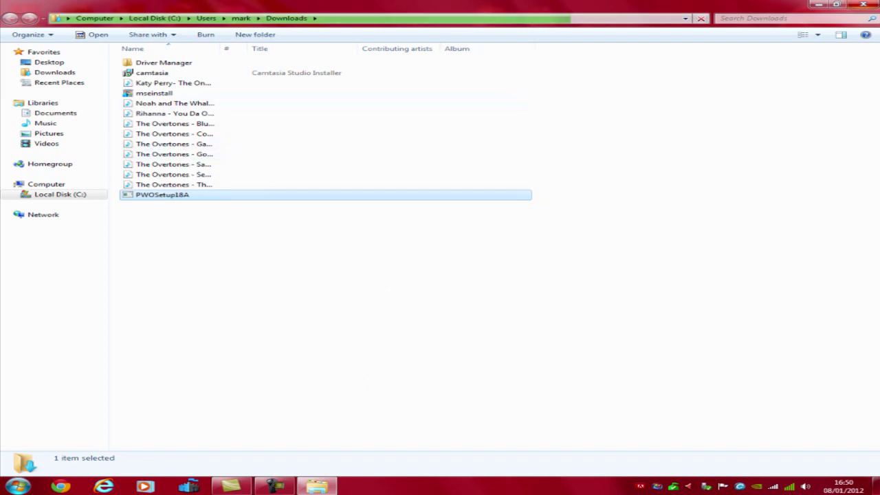
click(840, 7)
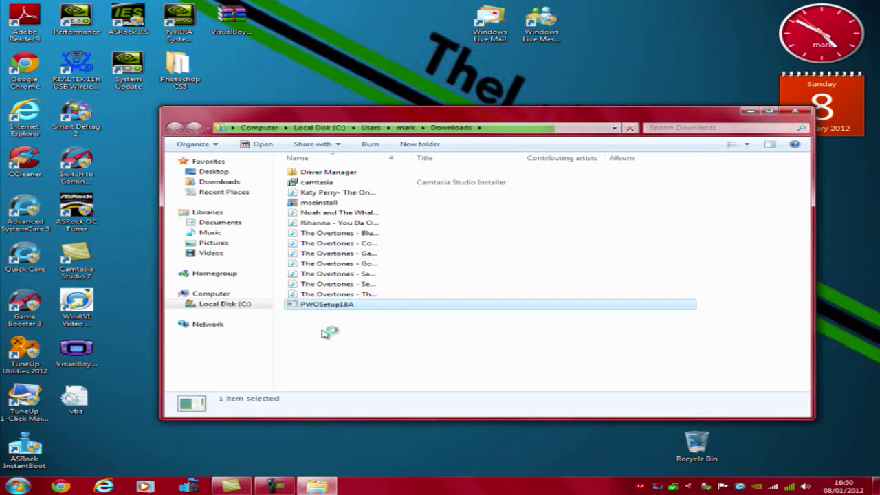
double_click(352, 307)
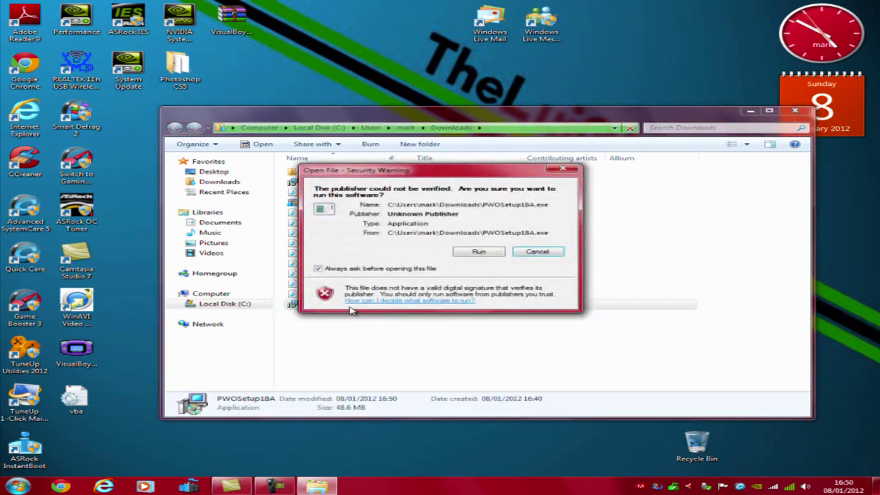
click(470, 253)
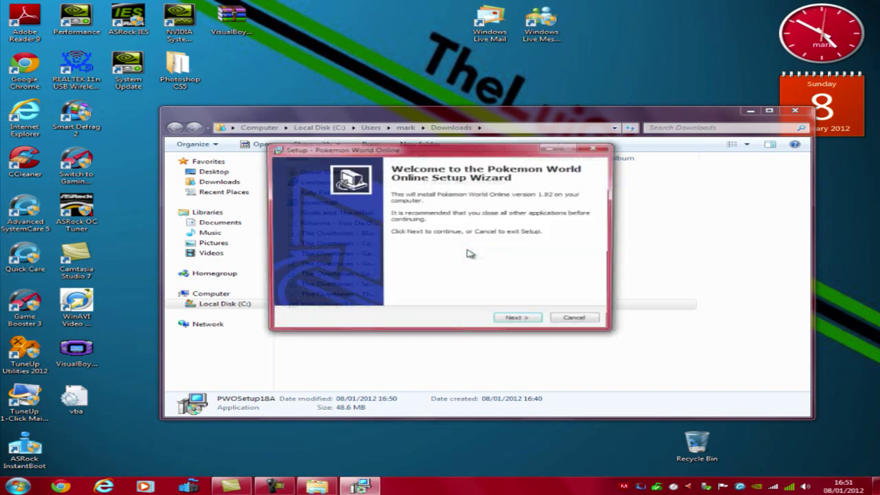
- Install Pokemon World Online into C:\Program Files\Pokemon World Online with the default Start Menu folder and a desktop icon
click(526, 320)
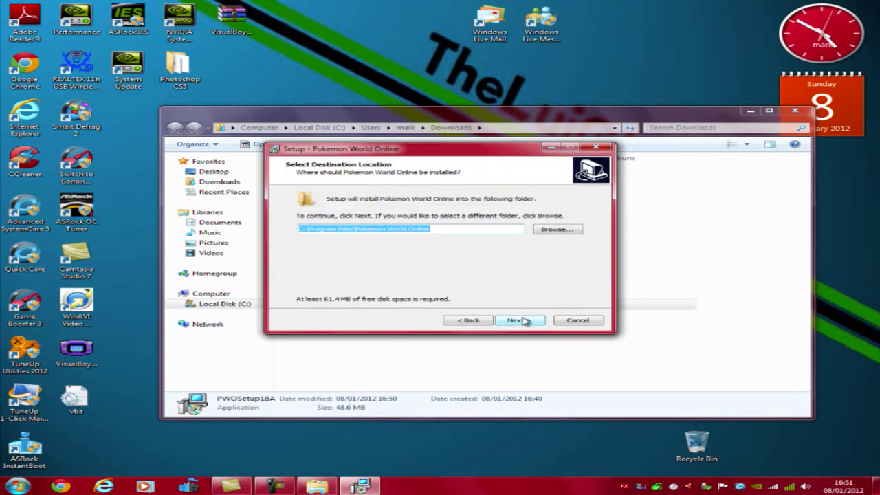
click(525, 321)
click(525, 321)
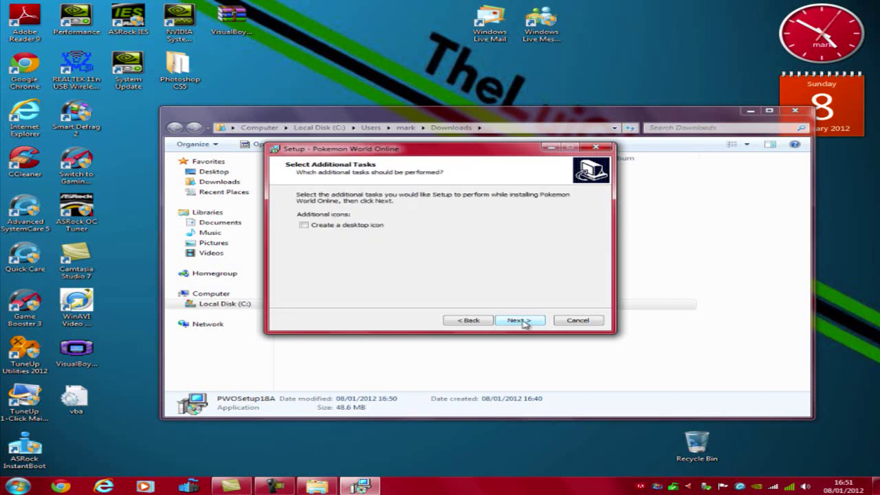
click(380, 230)
click(517, 322)
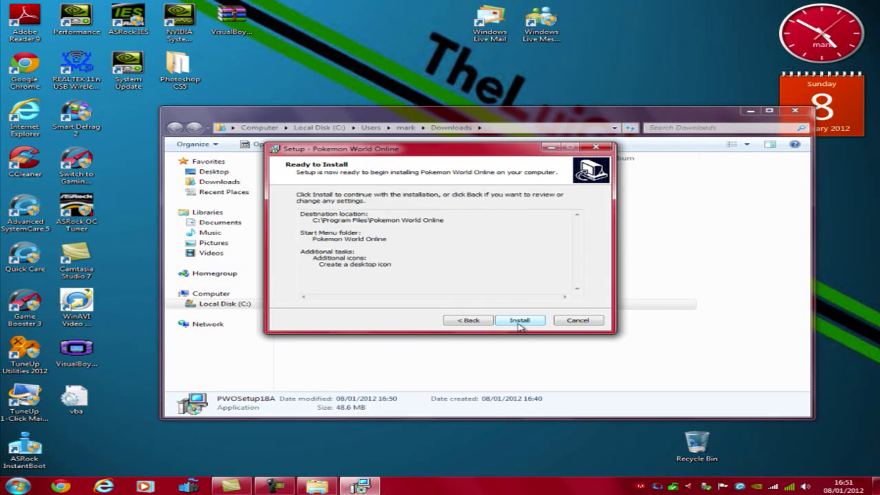
click(519, 323)
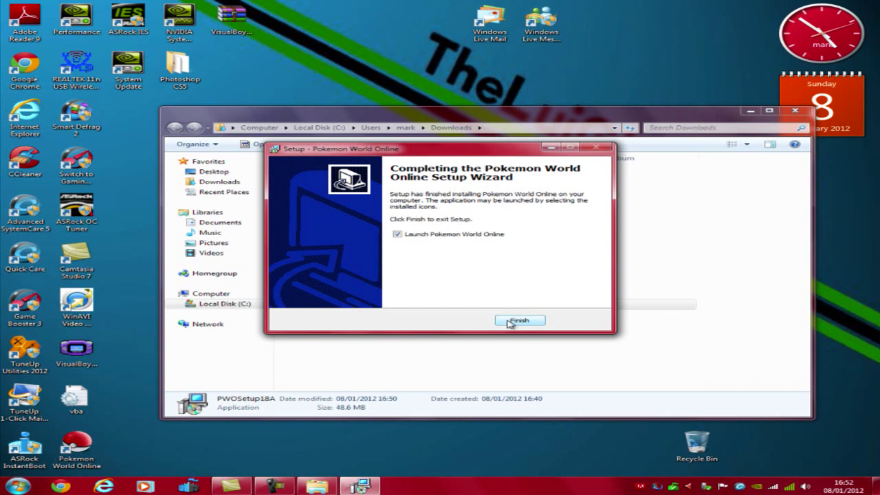
- Finish the setup wizard without launching Pokemon World Online, and close the Downloads folder window
click(454, 235)
click(519, 319)
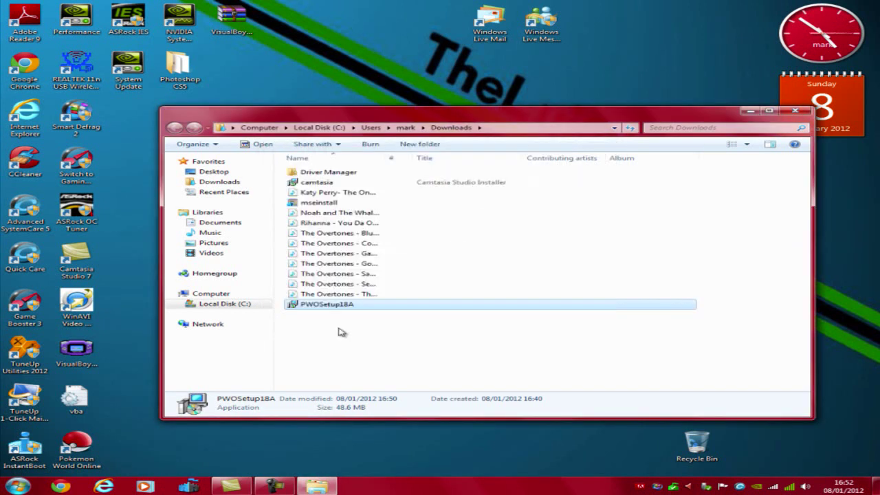
click(793, 112)
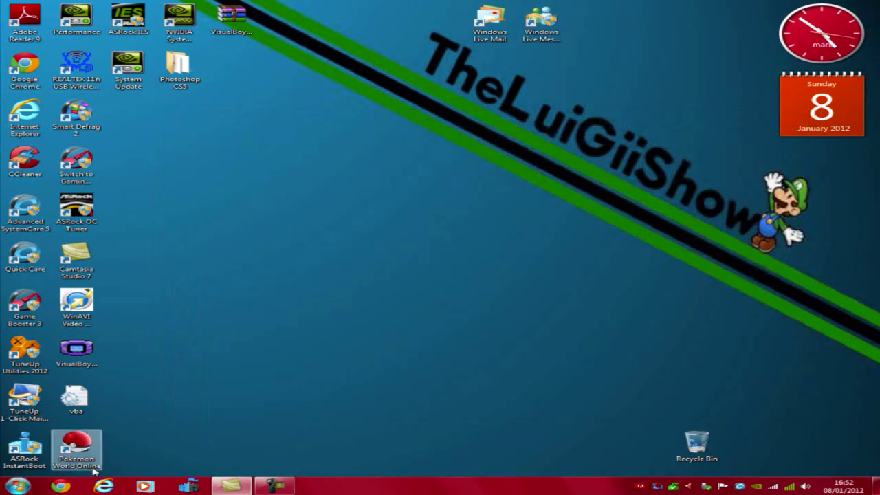
- Launch Pokemon World Online from its desktop shortcut to view the login screen, and close the game
double_click(95, 466)
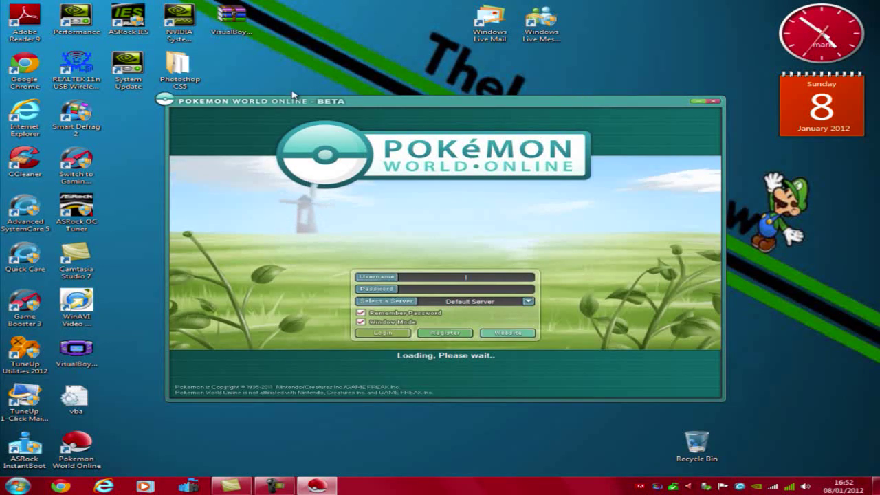
click(715, 103)
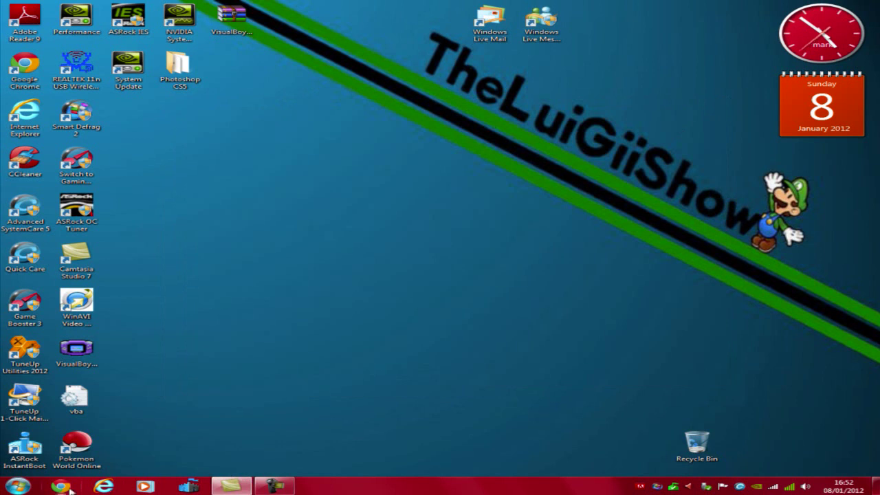
- Find the Pokemon World Online folder among all installed programs and expand it to view its launch and uninstall entries
click(16, 486)
click(400, 410)
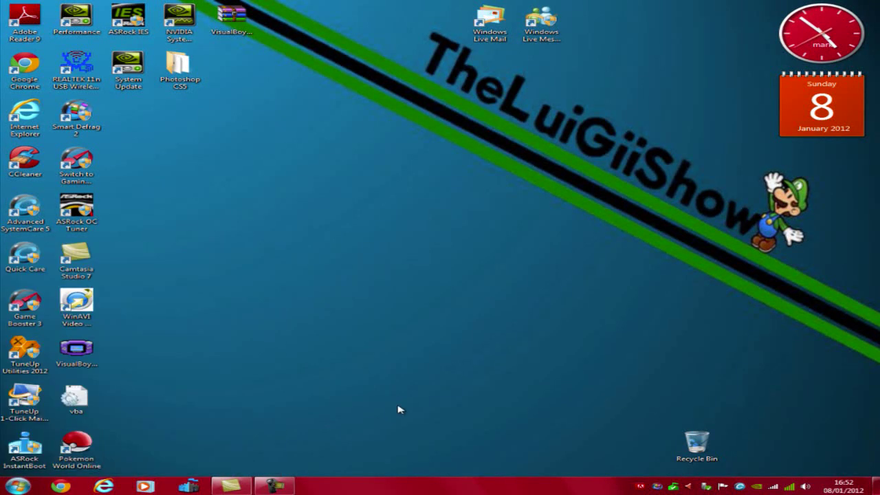
click(16, 486)
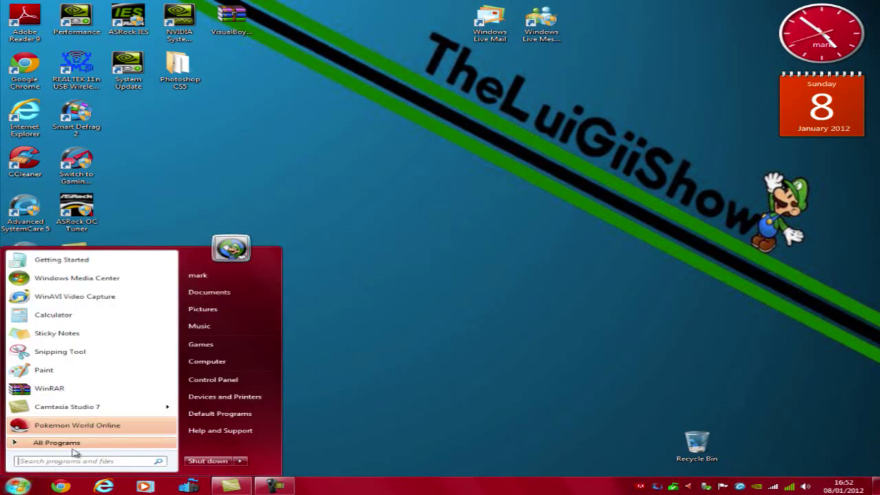
click(75, 445)
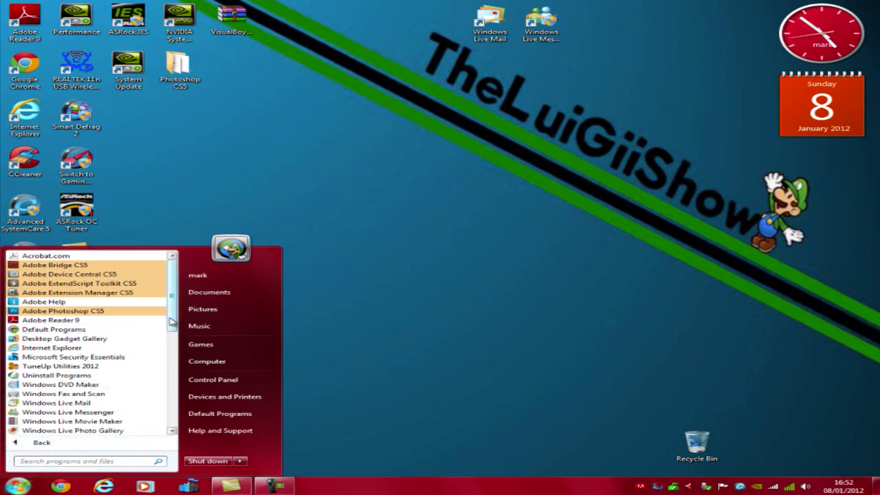
scroll(168, 347, down, 2)
scroll(167, 347, down, 5)
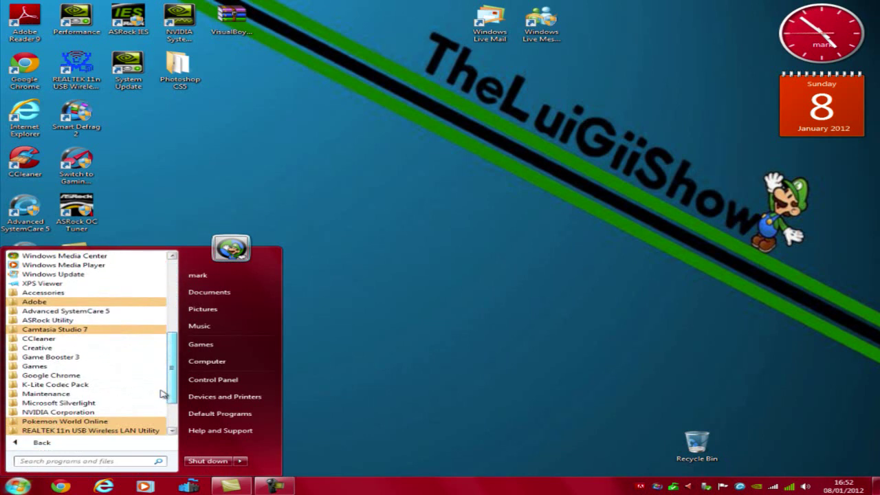
scroll(163, 404, down, 2)
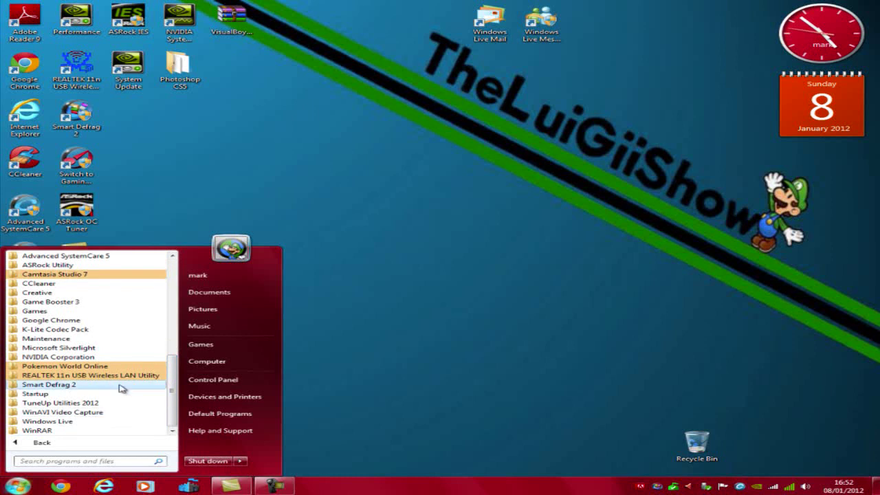
click(96, 367)
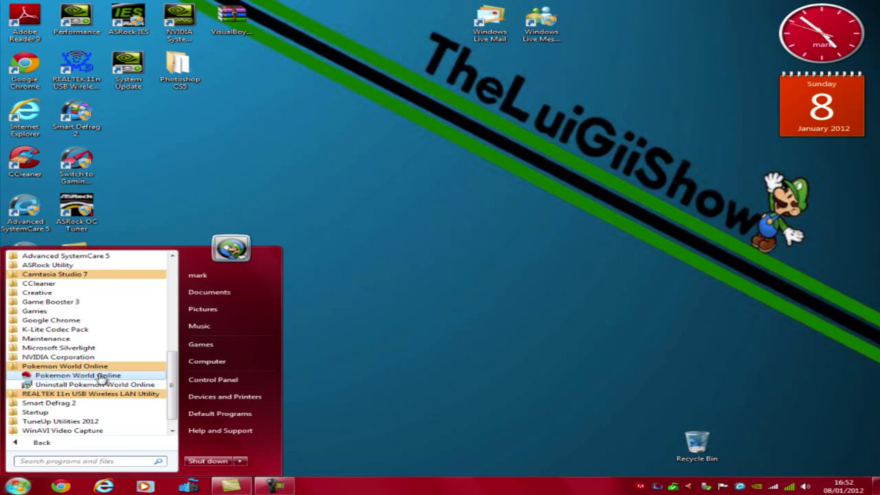
click(285, 367)
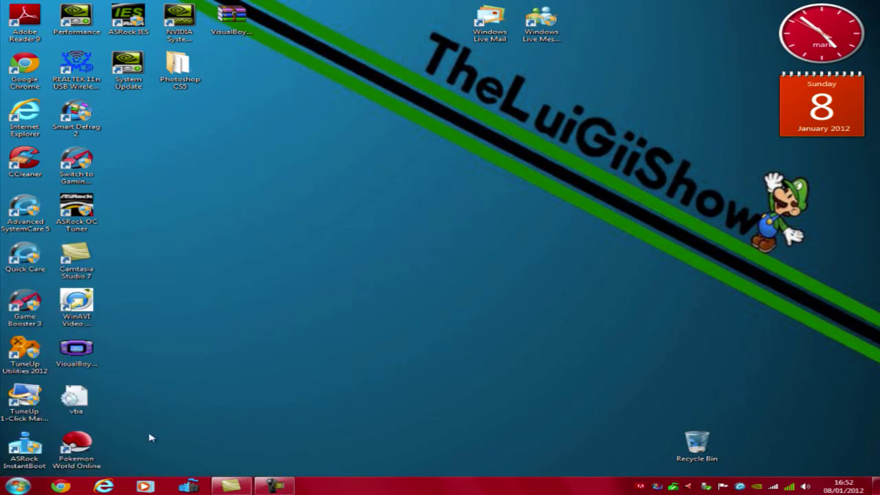
- Launch Pokemon World Online from its desktop shortcut and enter the account username and password on the login screen
double_click(101, 447)
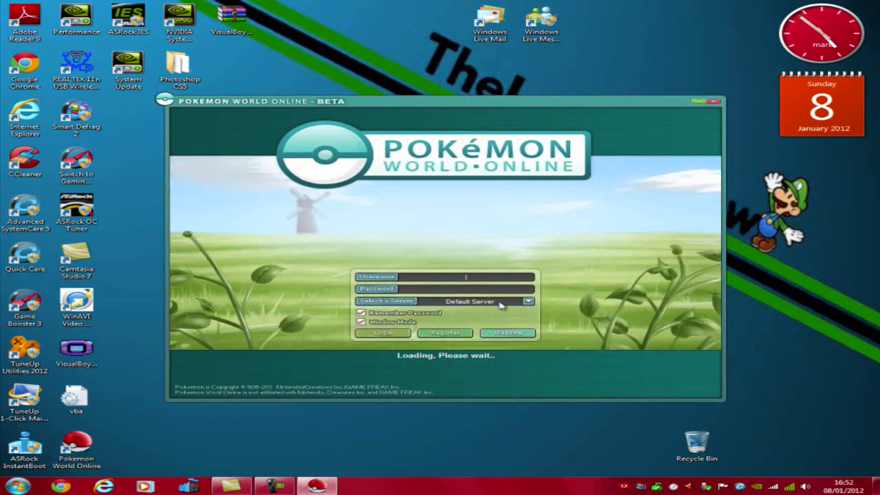
text(ig)
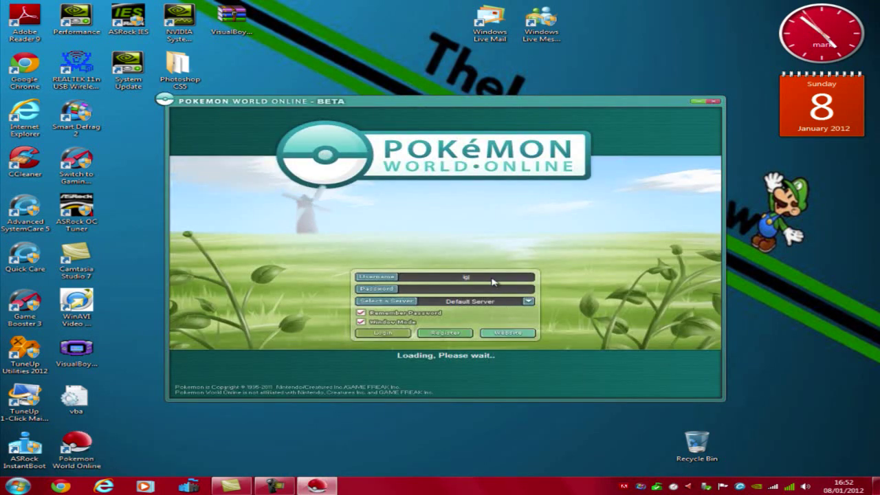
text(odzofluigi)
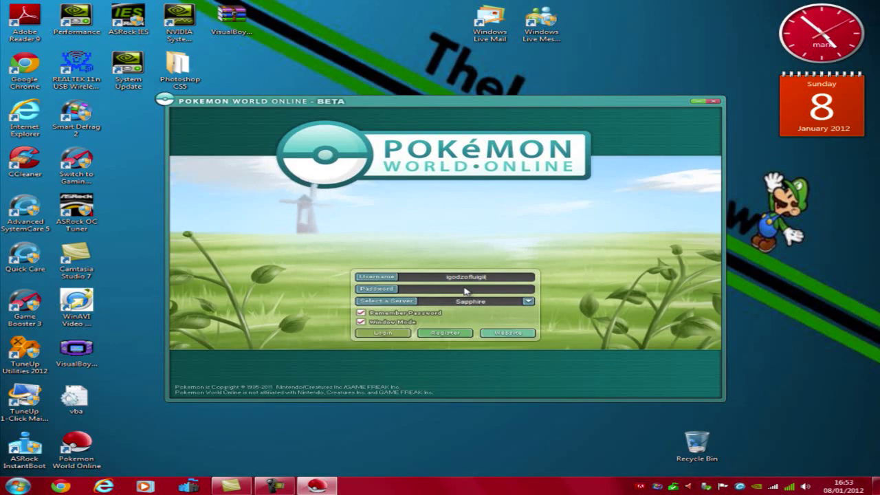
click(470, 290)
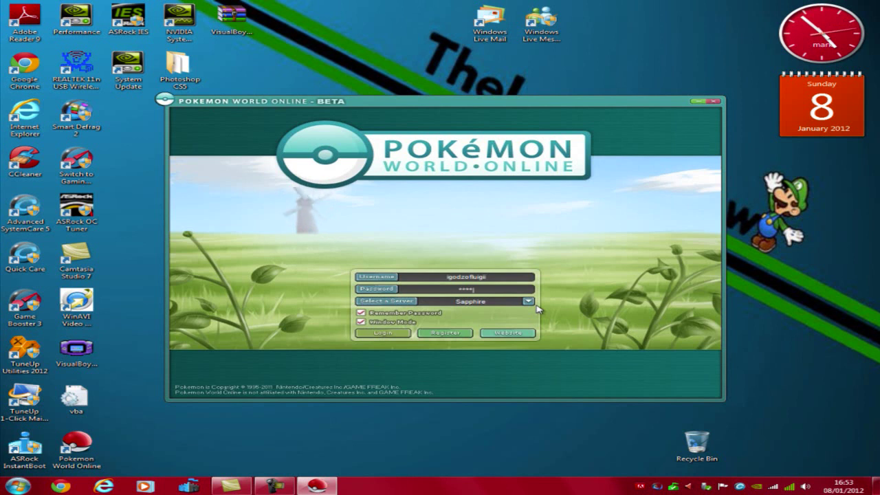
text(***)
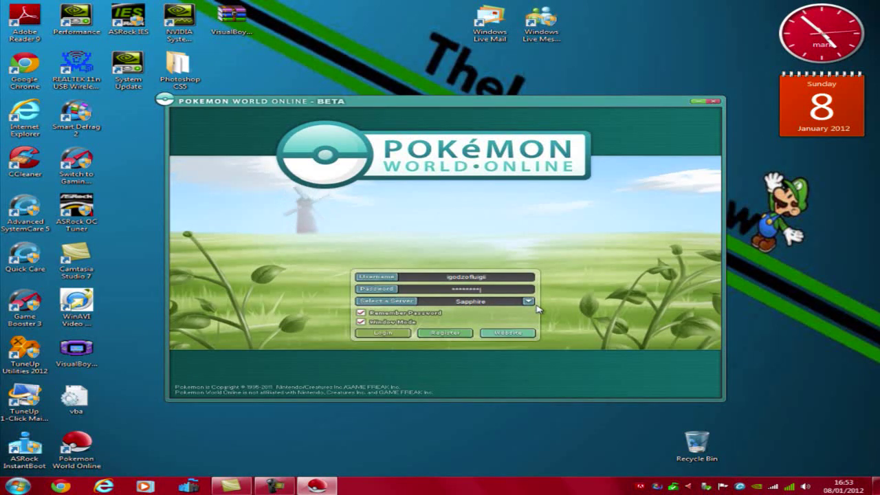
- Try twice to log in to the Sapphire server, dismissing the connection message between attempts, and close the game
click(379, 334)
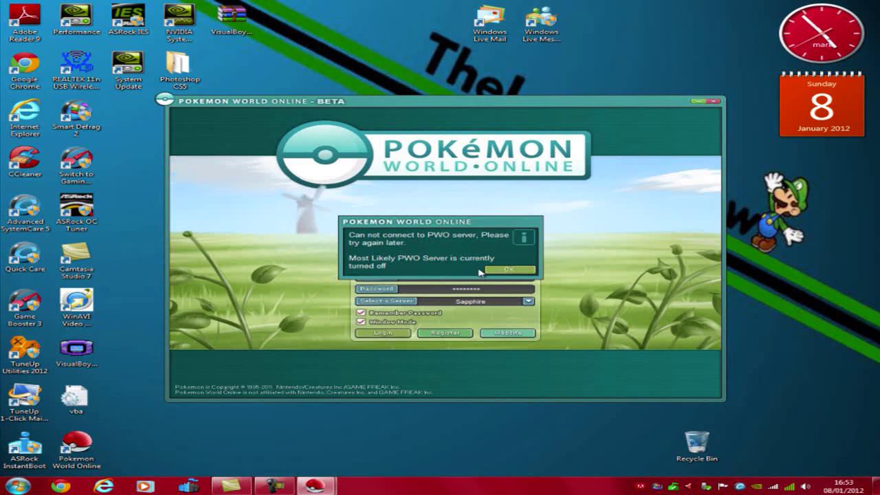
click(498, 269)
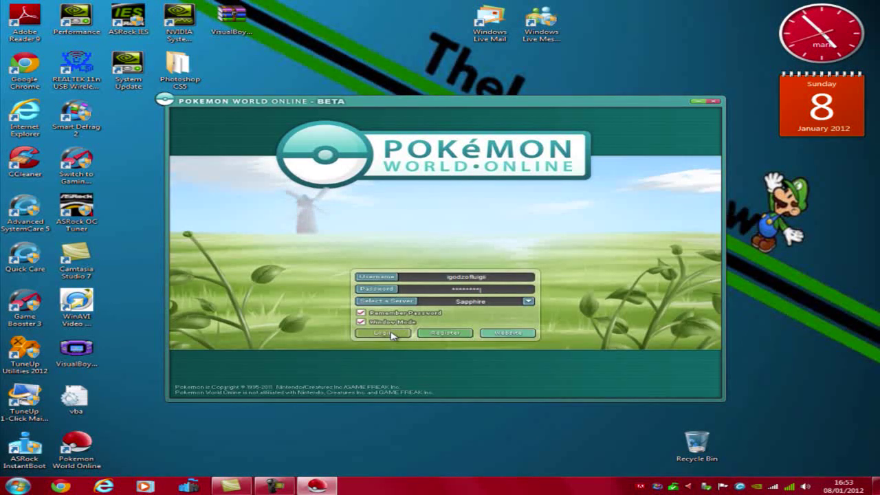
click(392, 334)
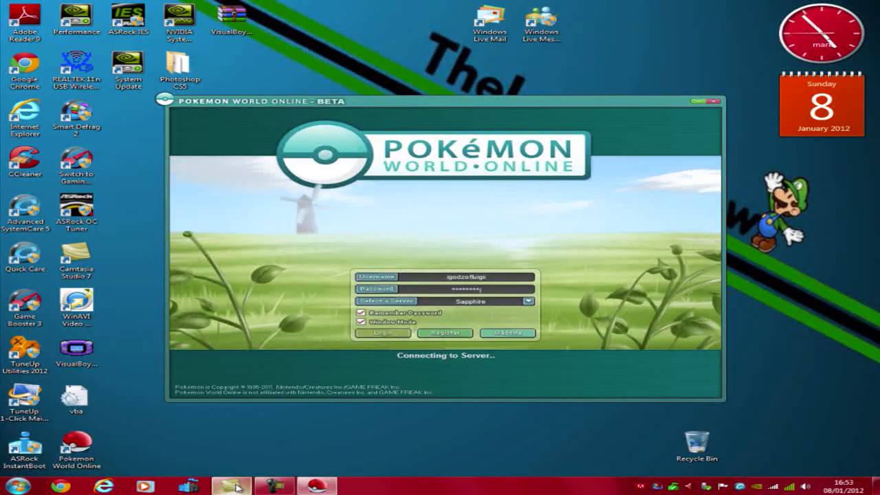
mouse_move(322, 487)
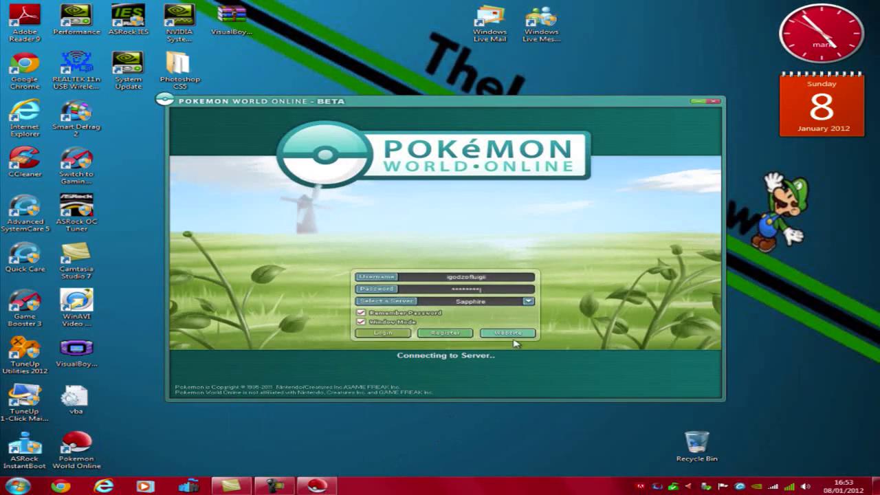
click(718, 103)
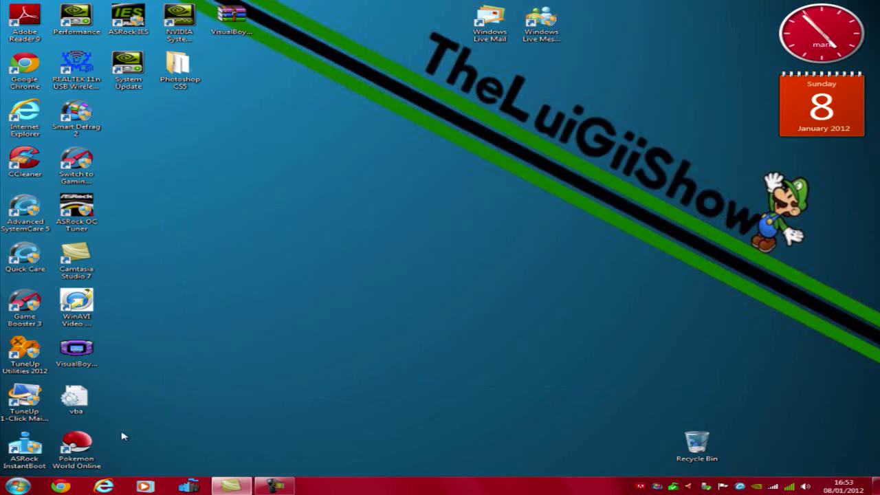
drag(76, 444, 438, 209)
click(282, 309)
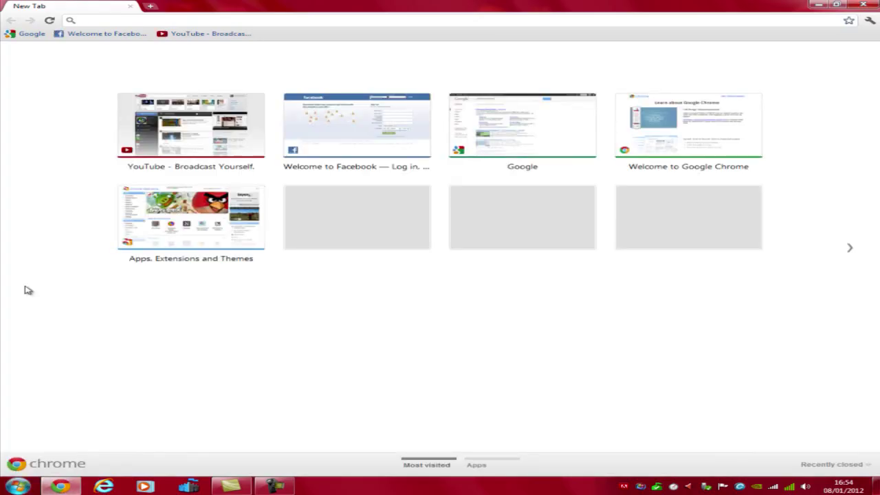
- Open Google in Chrome and search for "pokemon world online"
click(44, 34)
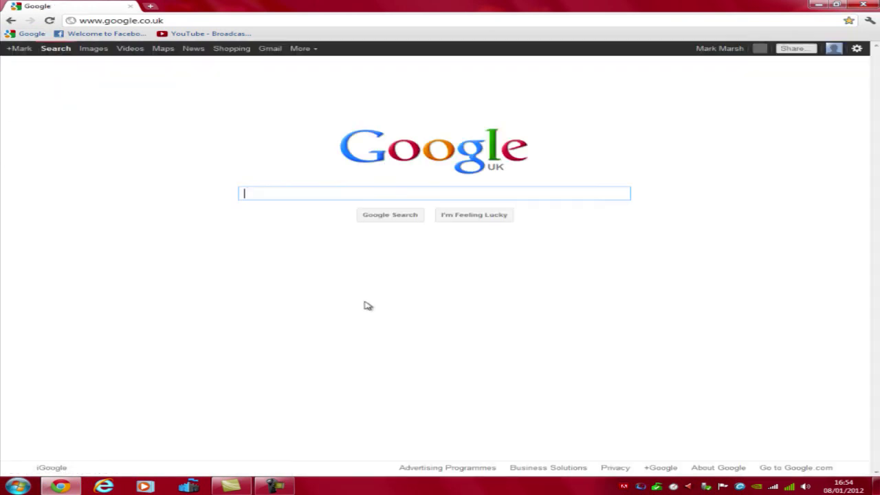
text(pokem)
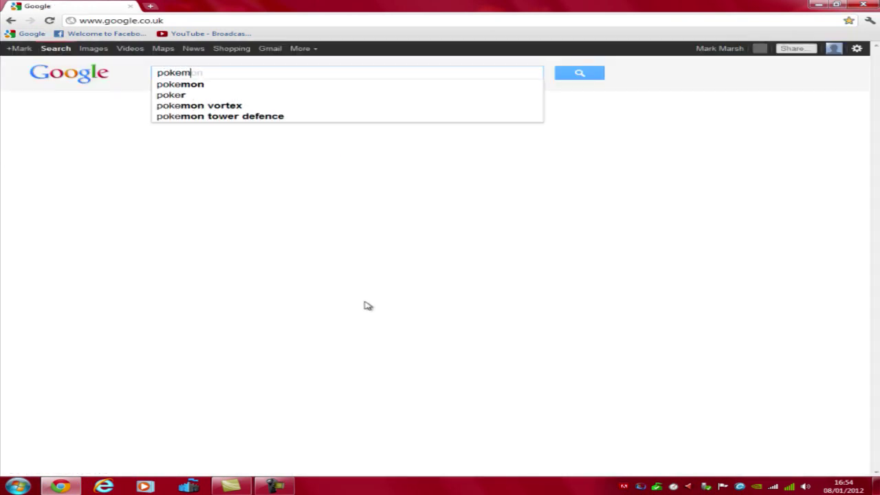
text(on world online)
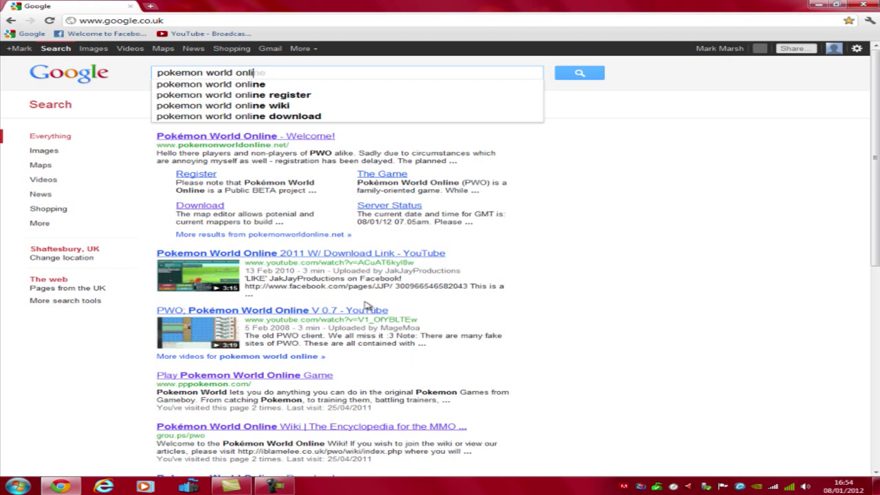
key(Return)
click(275, 486)
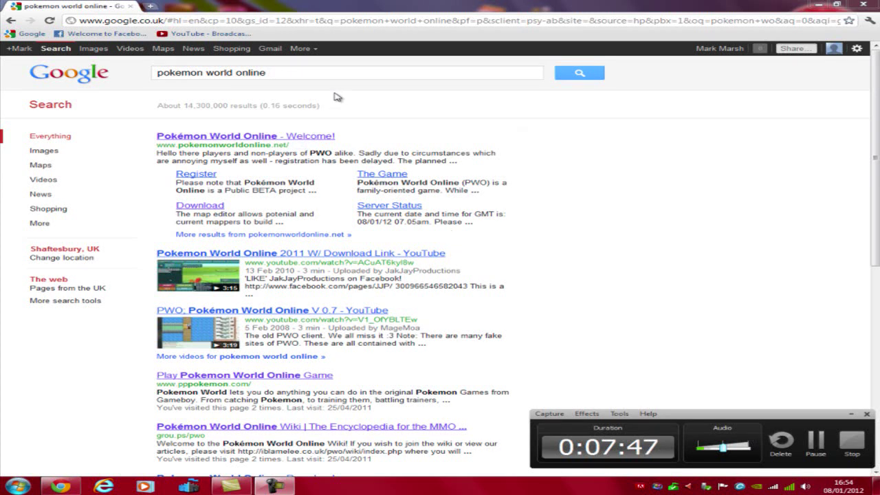
- Open the official pokemonworldonline.net site from the search results, look over its home page, and open the page about the game
click(311, 138)
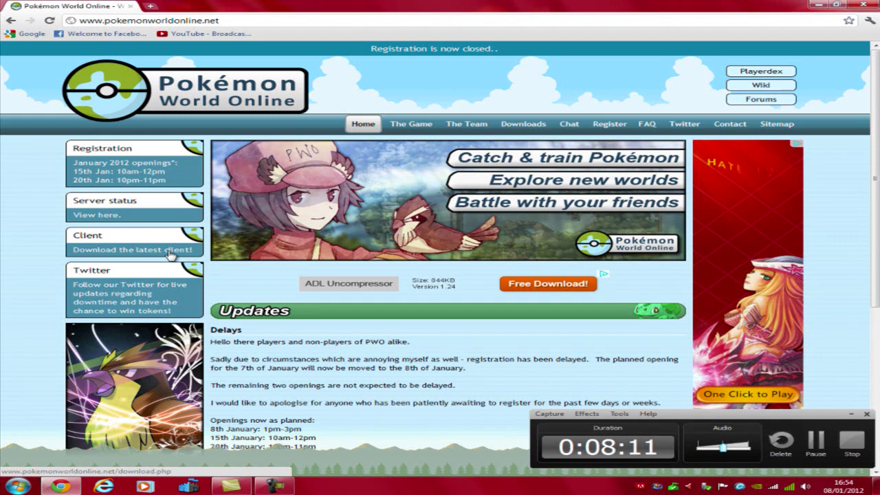
scroll(159, 302, down, 1)
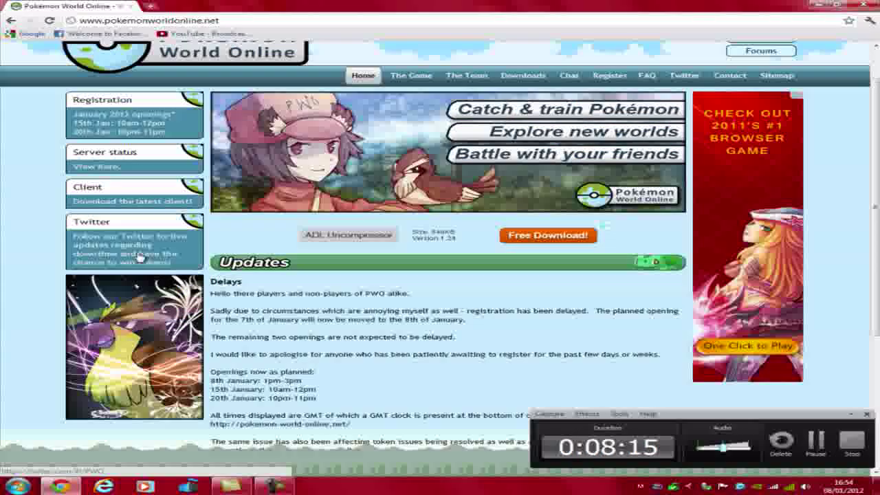
scroll(104, 252, up, 1)
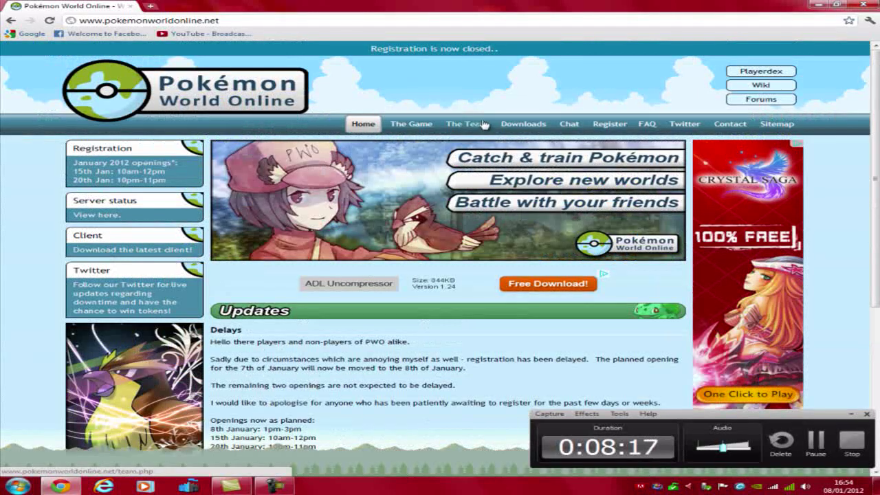
click(410, 126)
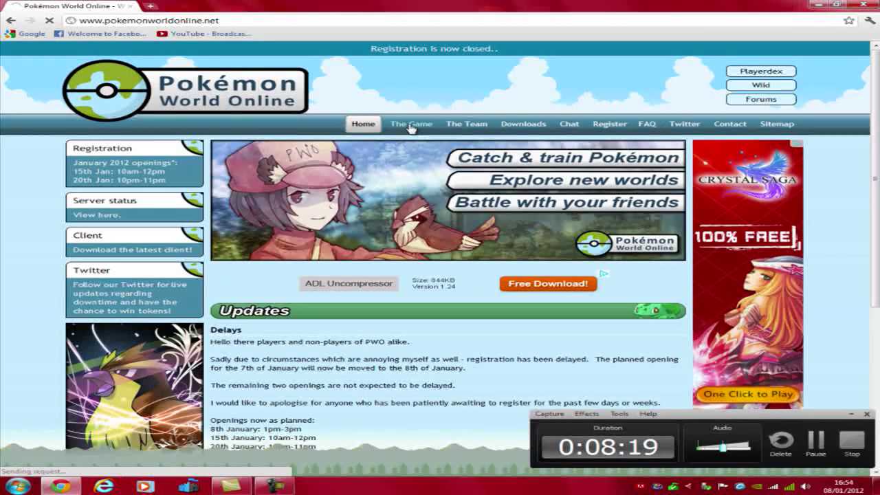